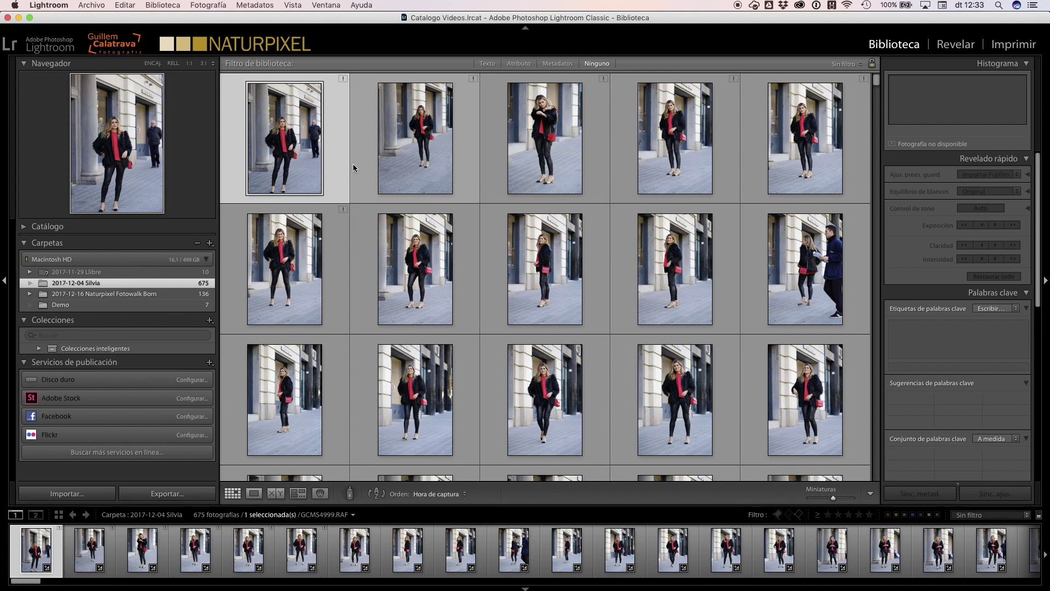
# Step: Search for the missing GCMS4999.RAF, browsing to the AA folder inside 2017-12-04 Silvia
pyautogui.click(343, 78)
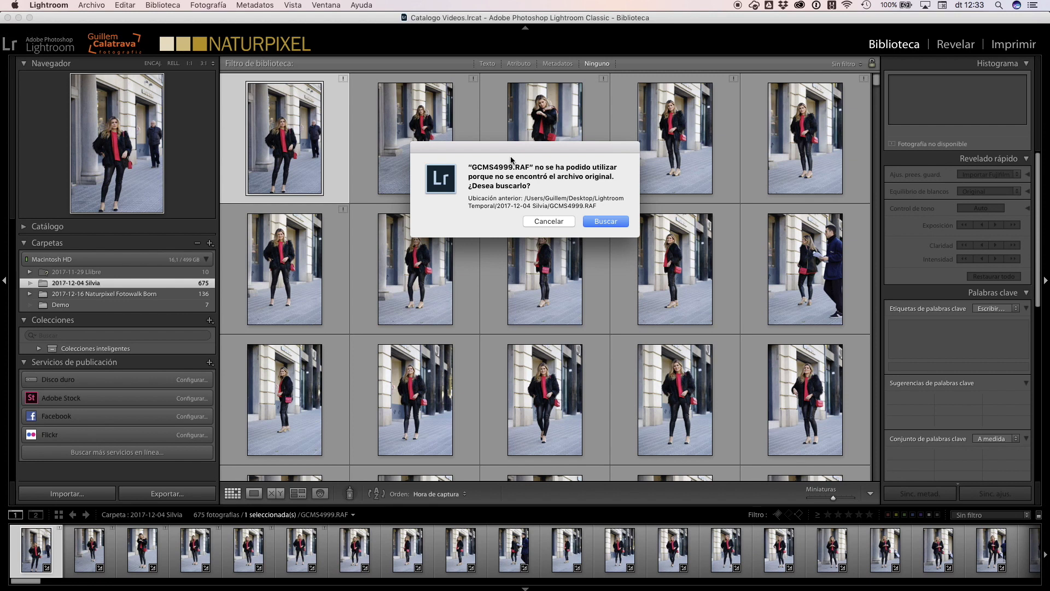
pyautogui.moveTo(471, 167); pyautogui.dragTo(529, 167)
pyautogui.click(605, 222)
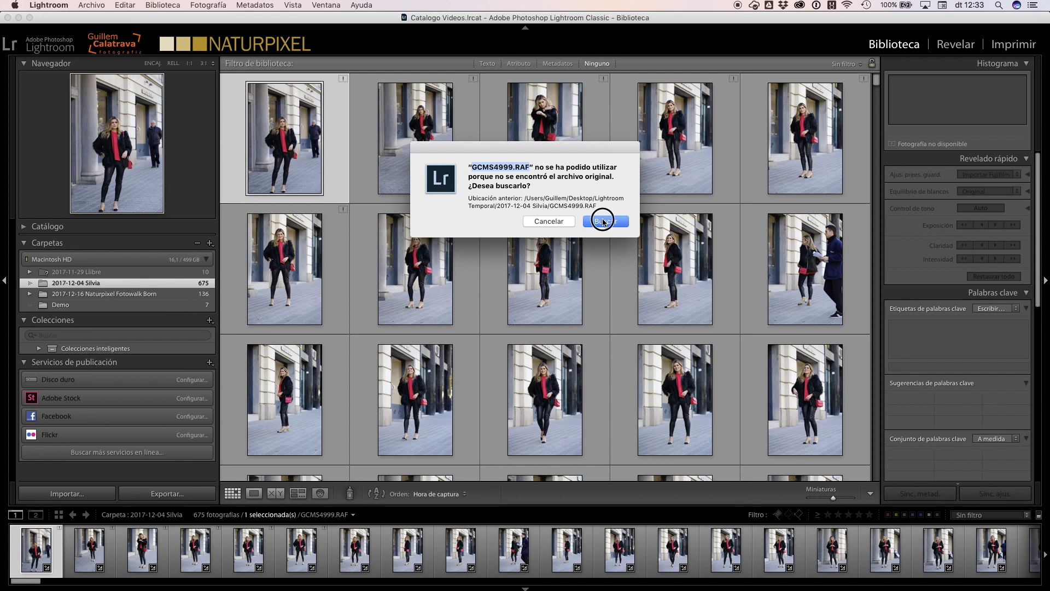
pyautogui.click(623, 132)
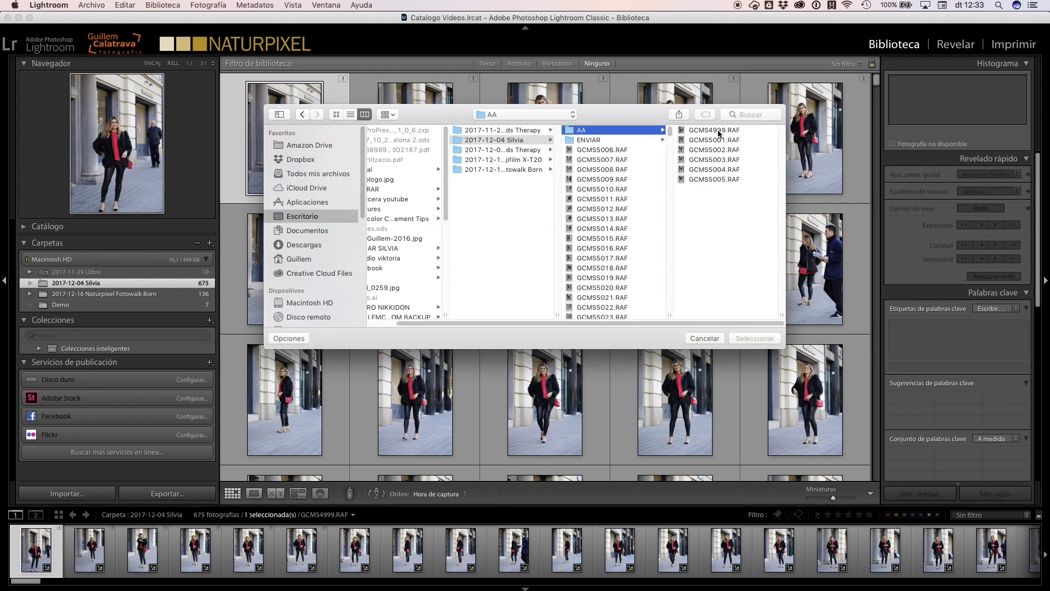
# Step: Choose GCMS4999.RAF in the AA folder as the missing photo's file
pyautogui.click(717, 132)
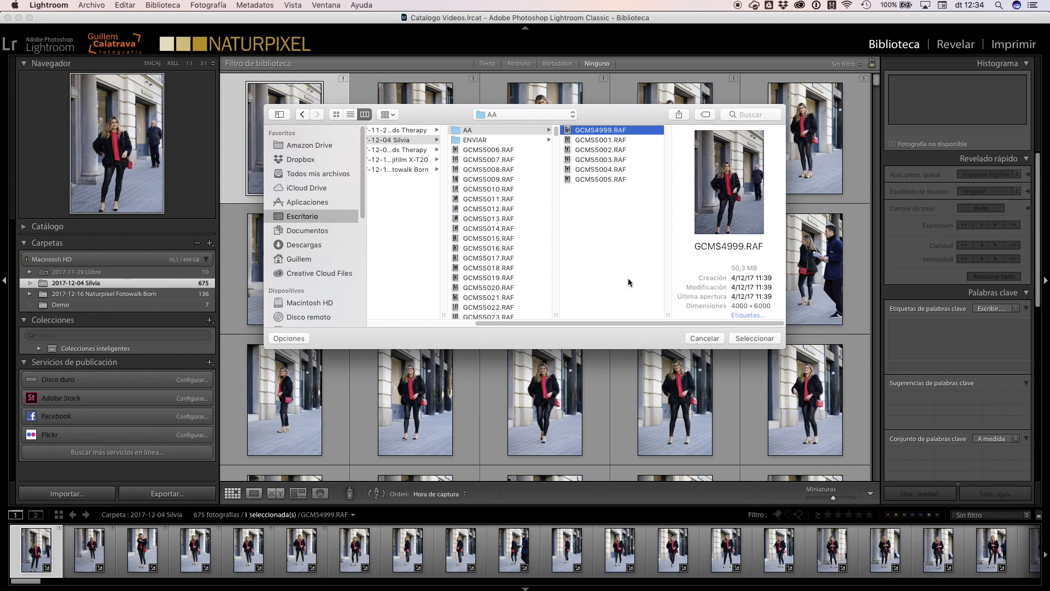
pyautogui.click(754, 339)
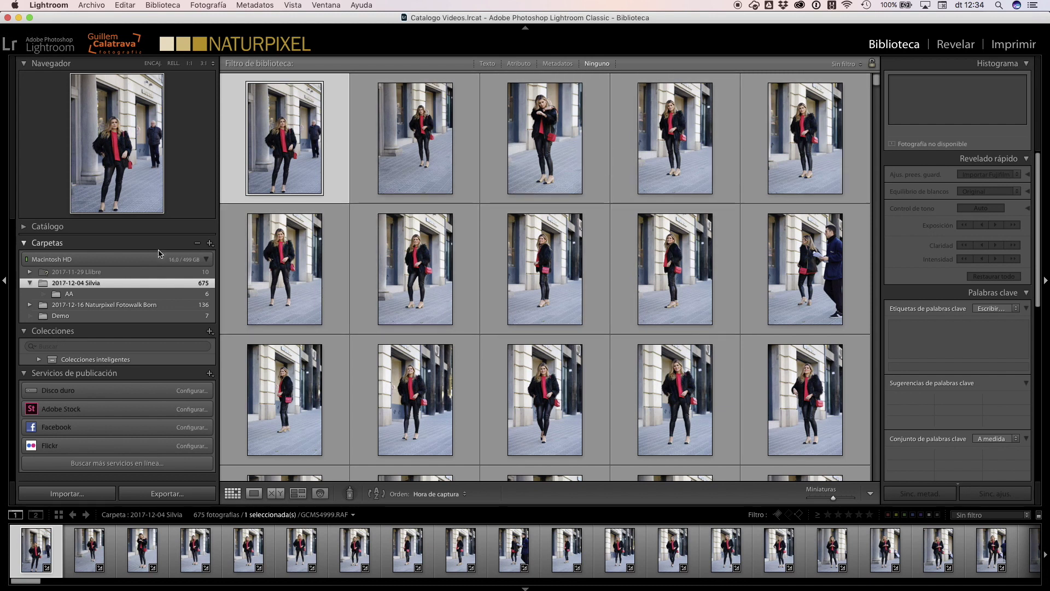
# Step: Move all six AA photos into 2017-12-04 Silvia and remove the empty AA folder
pyautogui.click(71, 294)
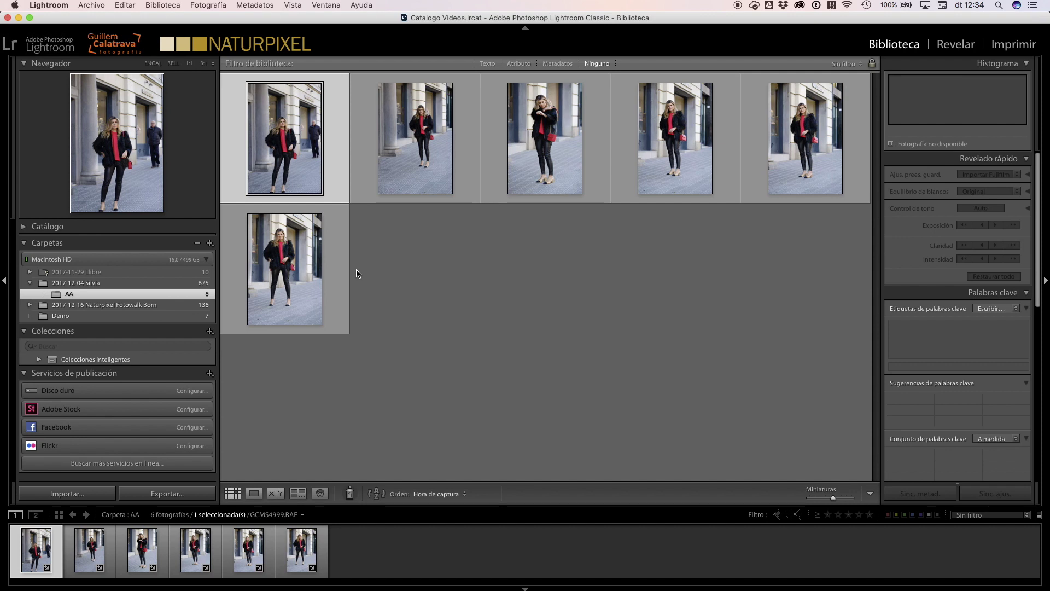
pyautogui.press('super+a')
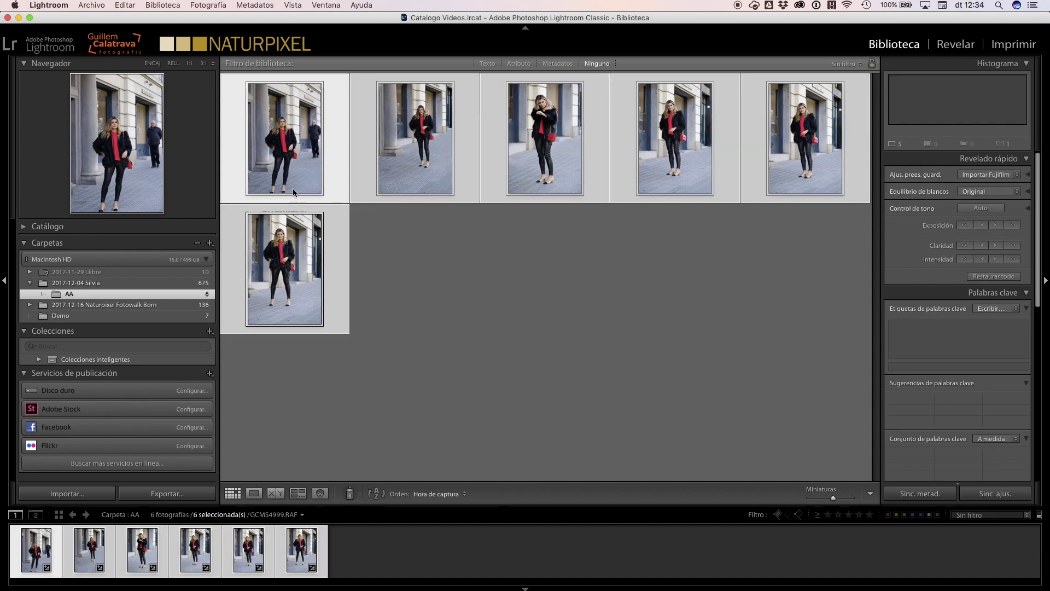
pyautogui.moveTo(292, 155); pyautogui.dragTo(98, 282)
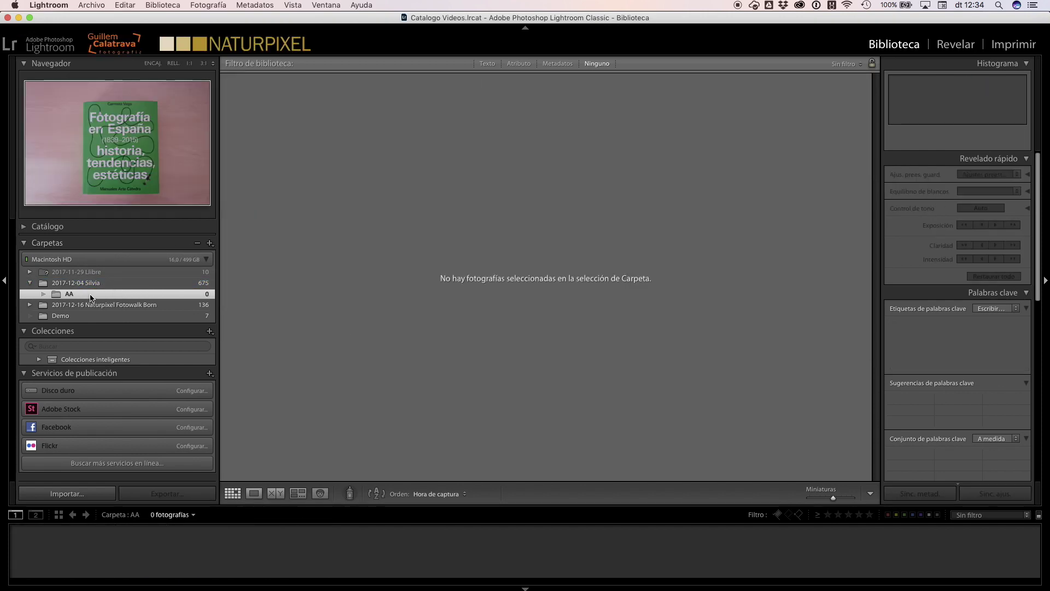
pyautogui.rightClick(92, 298)
pyautogui.click(114, 327)
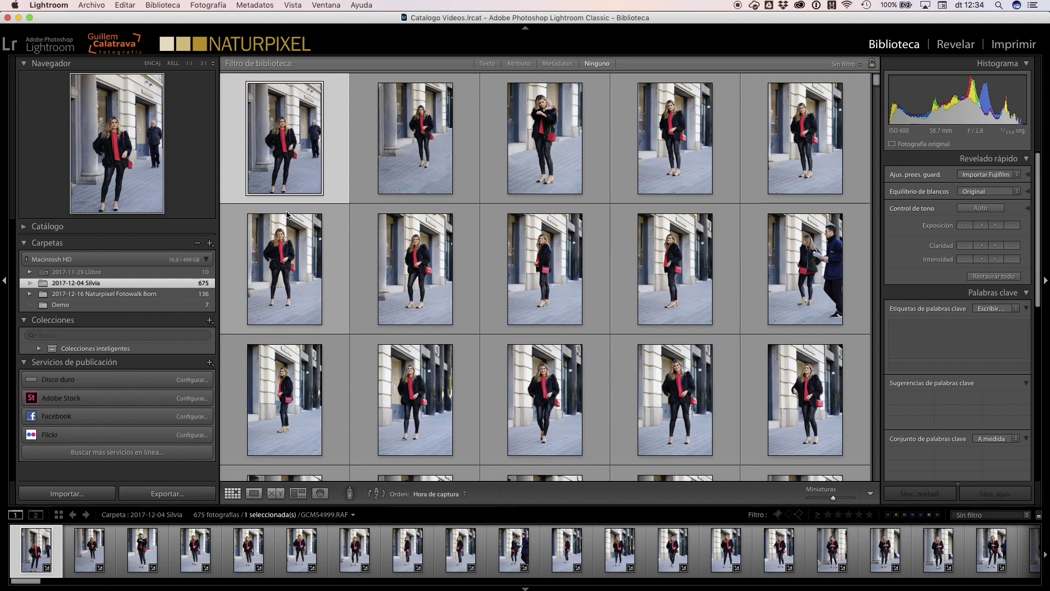
# Step: Show the 10 missing book photos in the 2017-11-29 Llibre folder
pyautogui.click(151, 272)
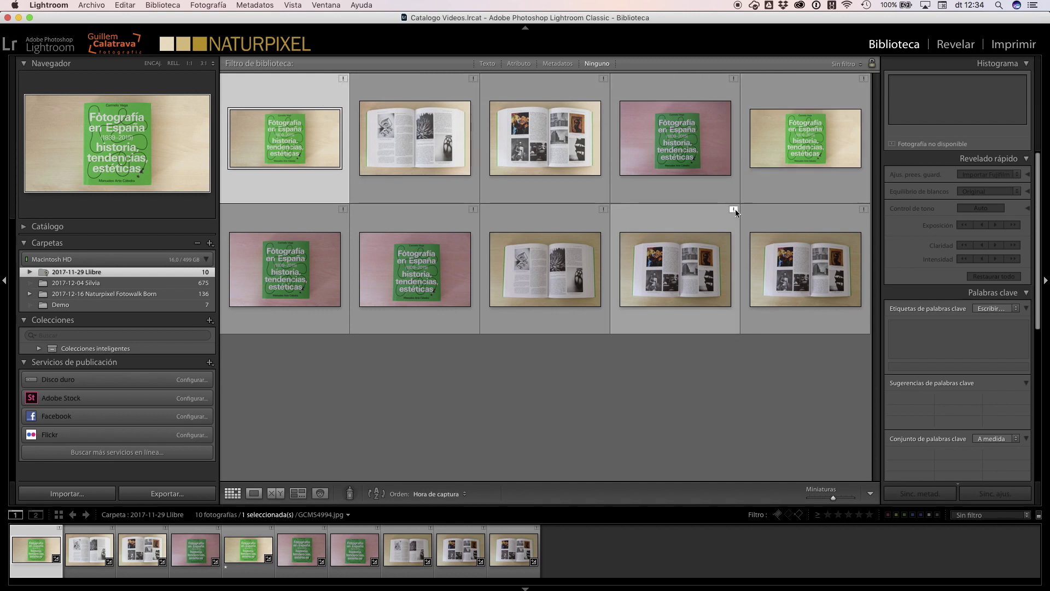
# Step: Point the missing 2017-11-29 Llibre folder to NAS-4Tb > 2017 > 2017-11-29 Llibre
pyautogui.rightClick(104, 273)
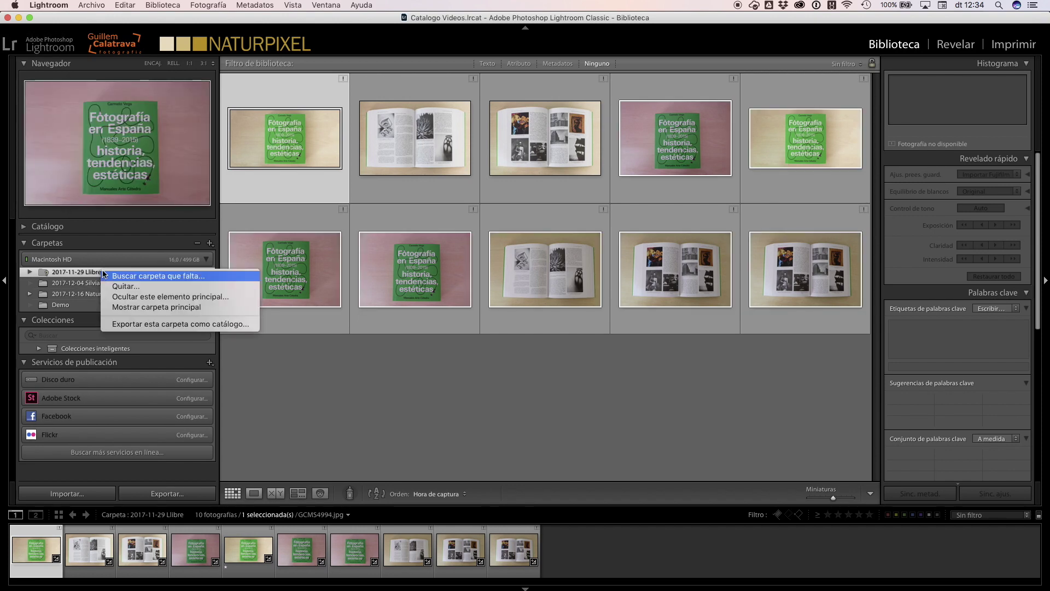
pyautogui.click(131, 279)
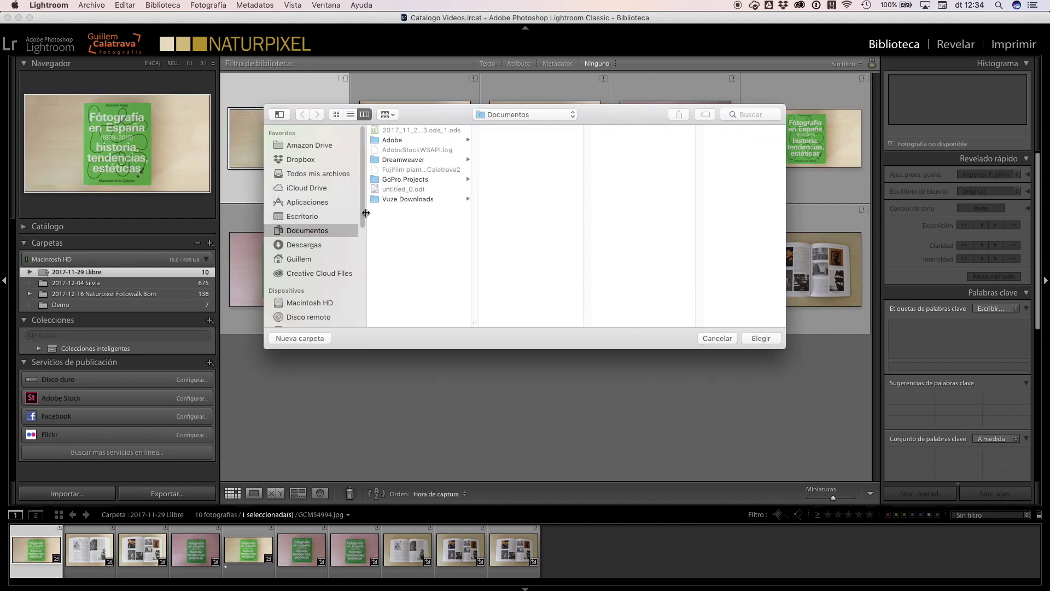
pyautogui.scroll(-5, 363, 229)
pyautogui.click(316, 250)
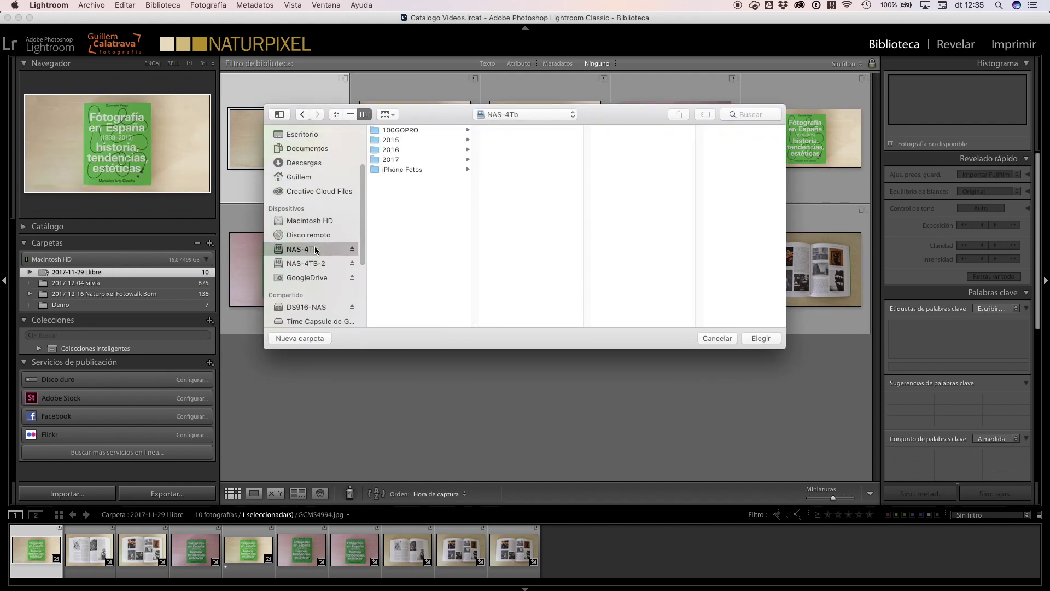
pyautogui.click(405, 159)
pyautogui.moveTo(591, 172); pyautogui.dragTo(584, 317)
pyautogui.click(548, 284)
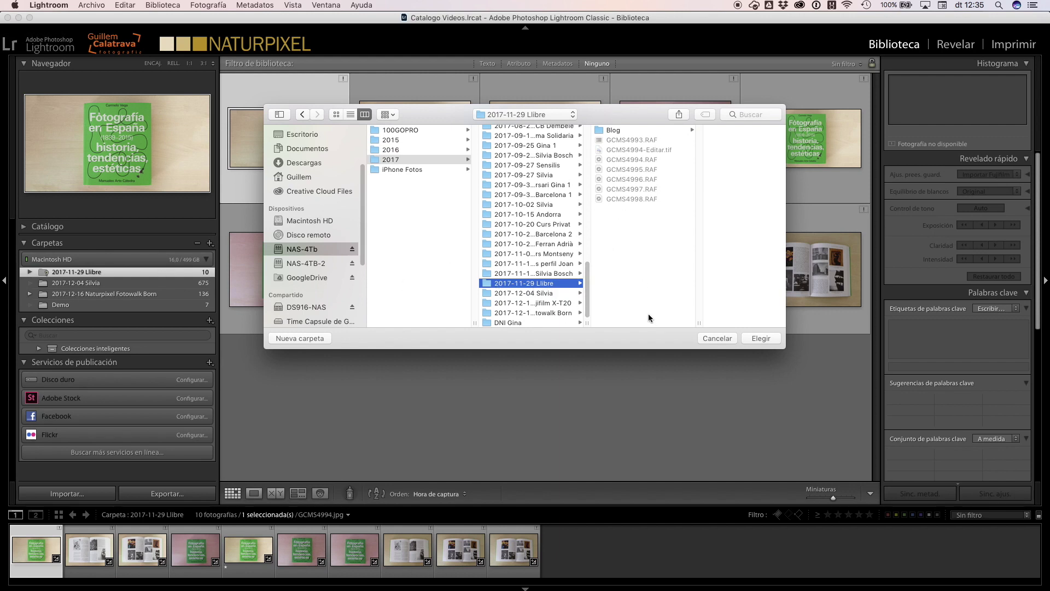
pyautogui.click(762, 338)
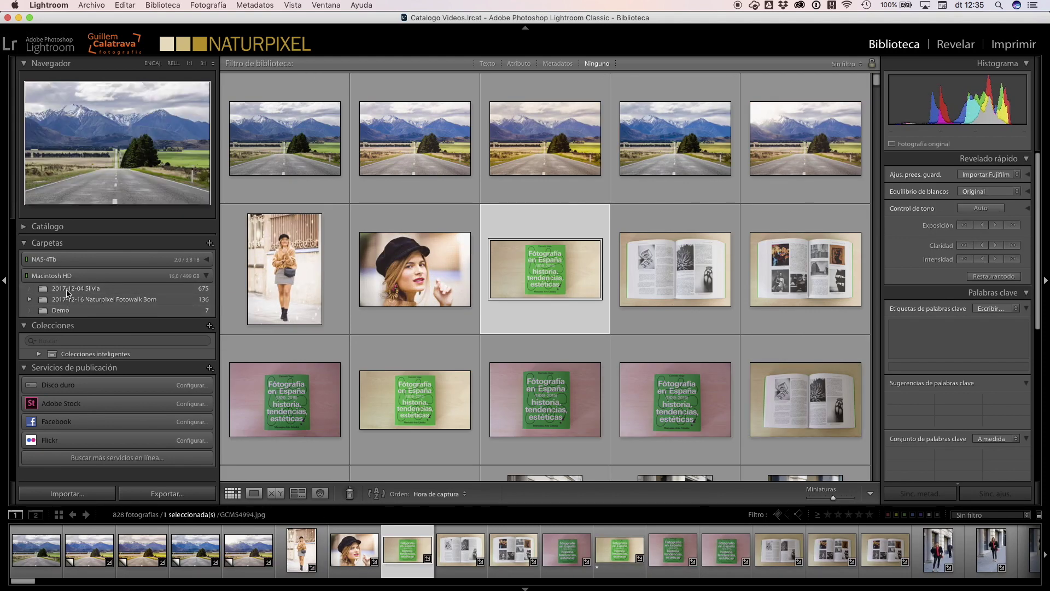
# Step: Expand NAS-4Tb and view the 10 relinked photos in 2017-11-29 Llibre
pyautogui.click(207, 259)
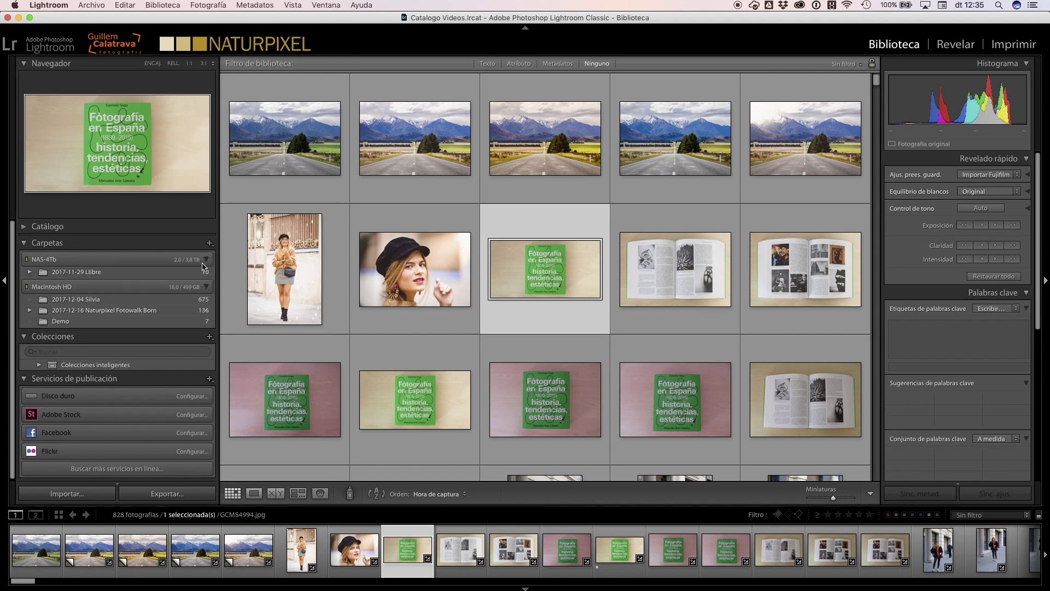
pyautogui.click(86, 274)
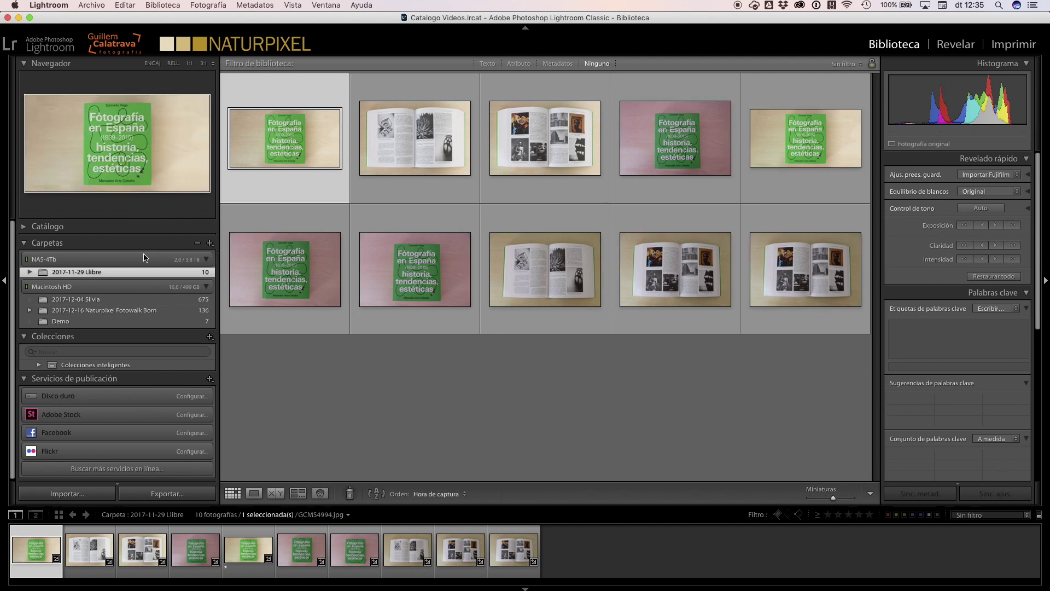
pyautogui.click(100, 275)
pyautogui.moveTo(100, 275); pyautogui.dragTo(115, 272)
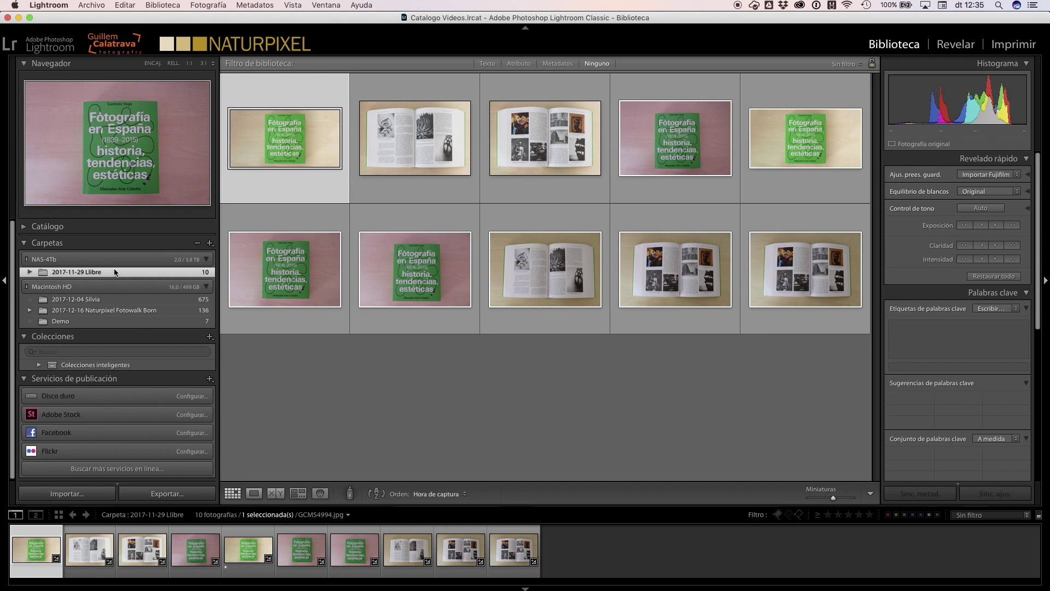